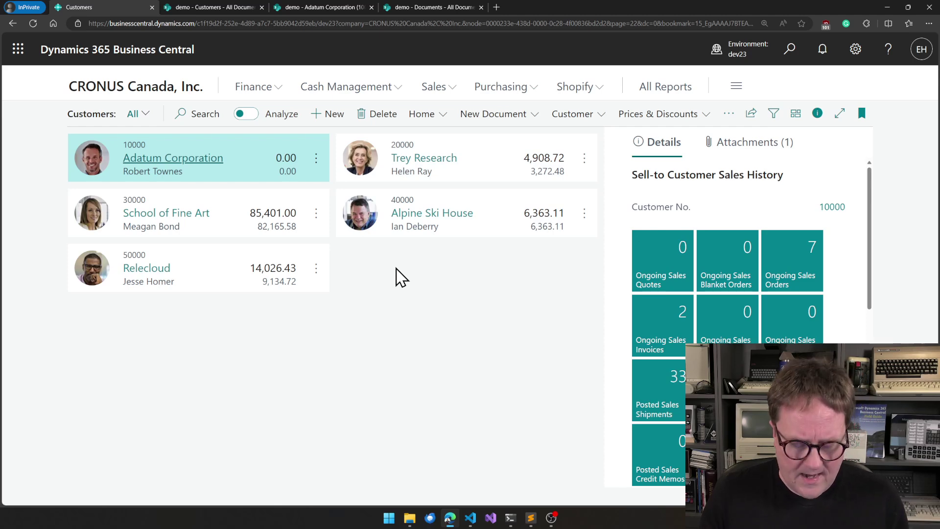
# - Search for 'resources', open the Resources list, and open the first resource's card
pyautogui.hotkey('alt', 'q')
pyautogui.write('resource')
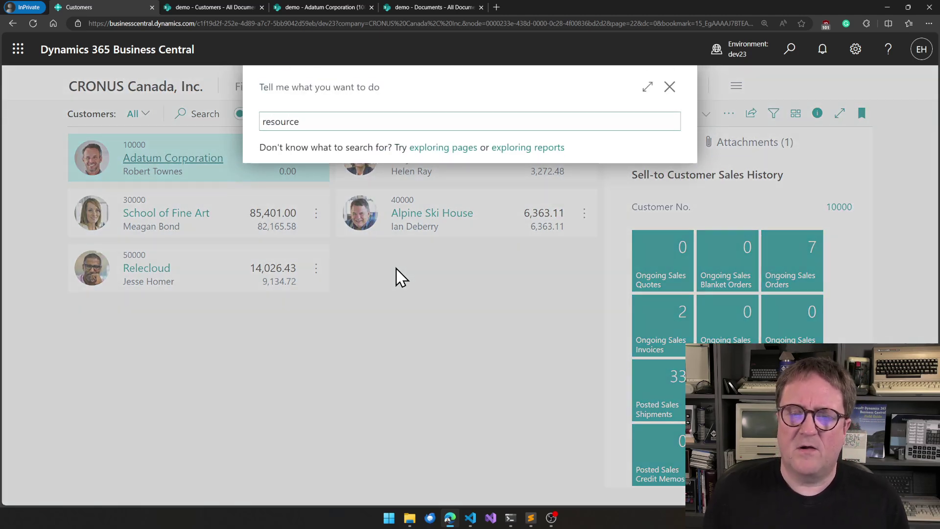
pyautogui.write('s')
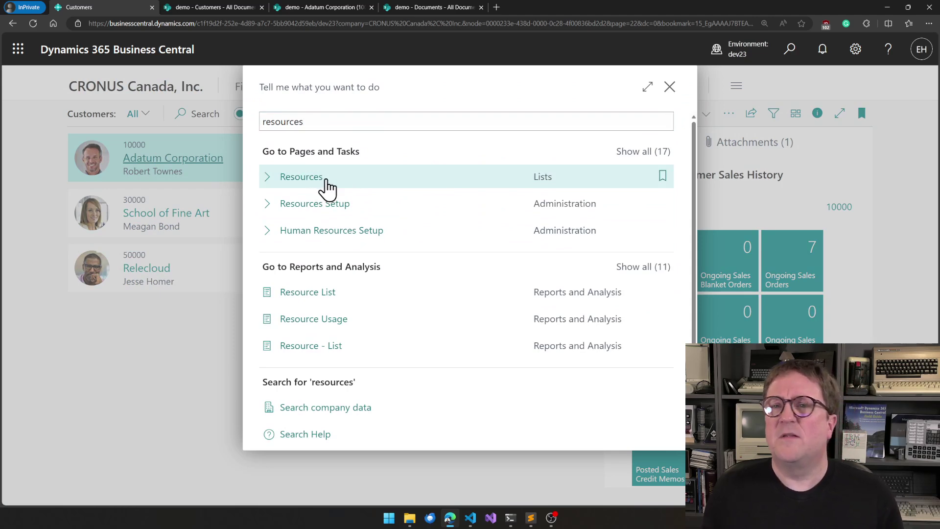
pyautogui.click(327, 188)
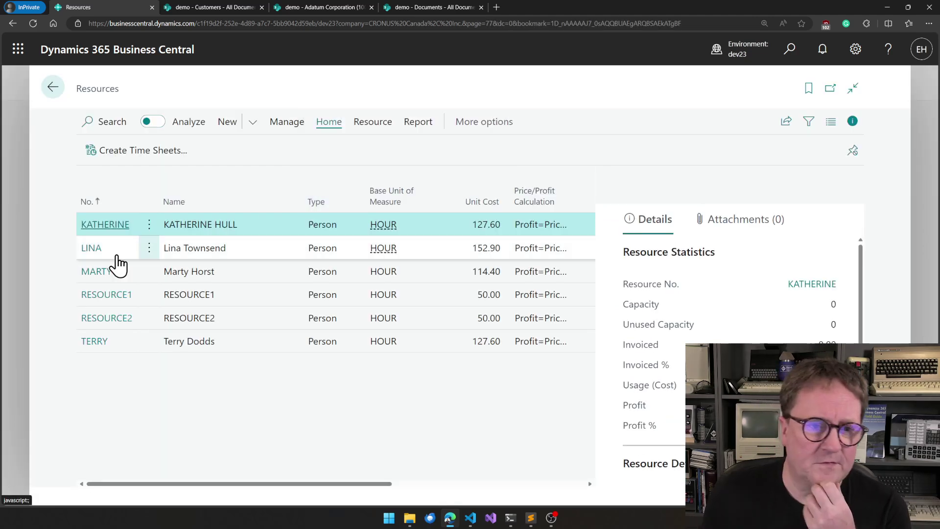
pyautogui.click(106, 224)
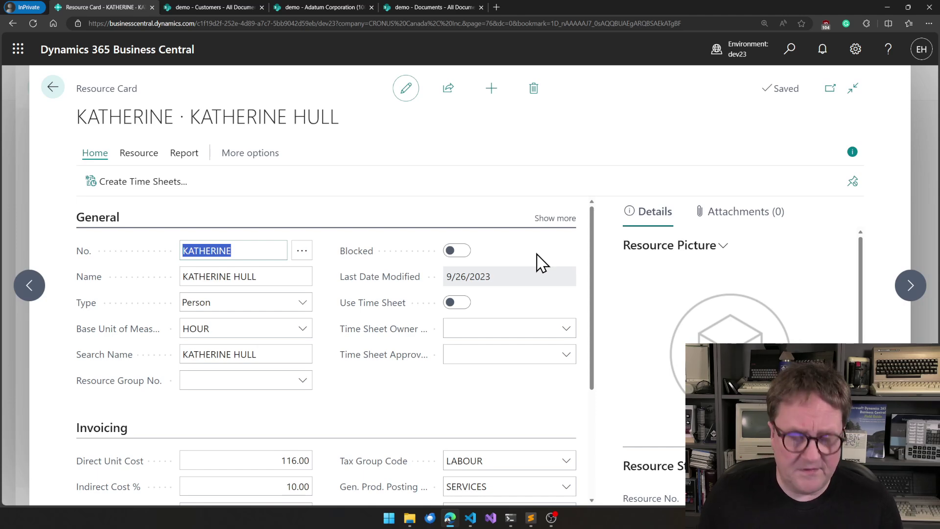
# - Close the resource card and open the SharePoint Table Mapping page via search
pyautogui.press('Escape')
pyautogui.hotkey('alt', 'q')
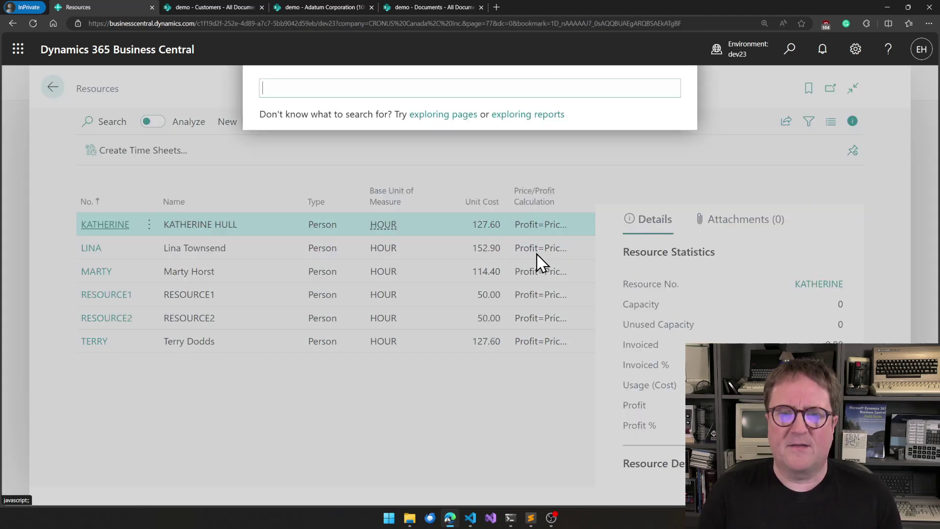
pyautogui.write('sharepoint table')
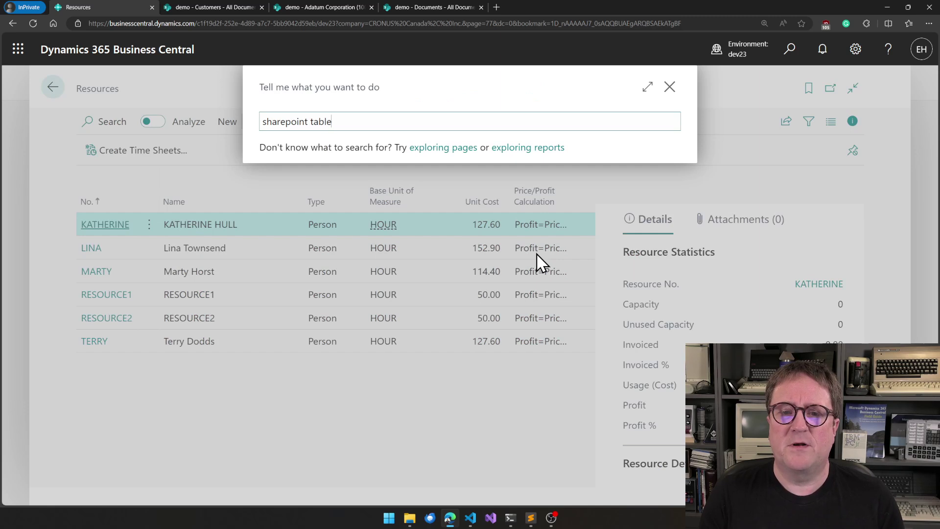
pyautogui.write(' mapping')
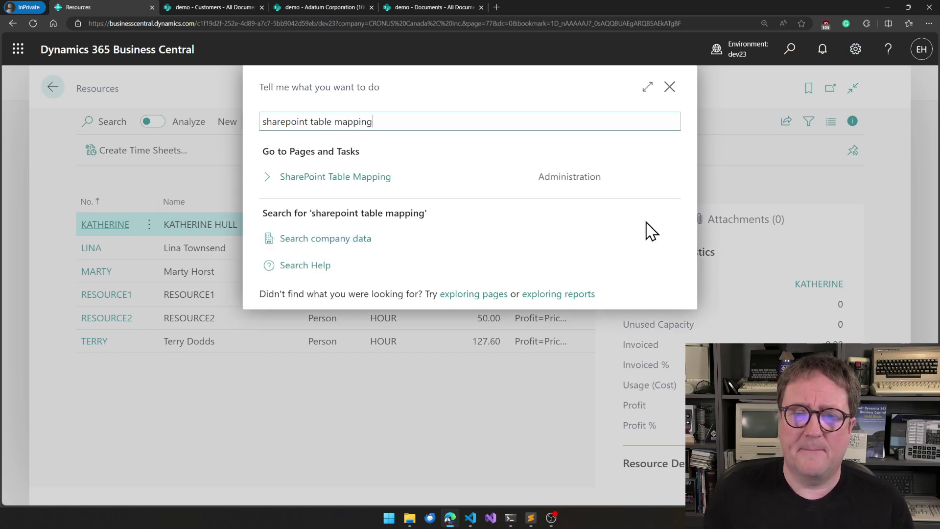
pyautogui.click(400, 185)
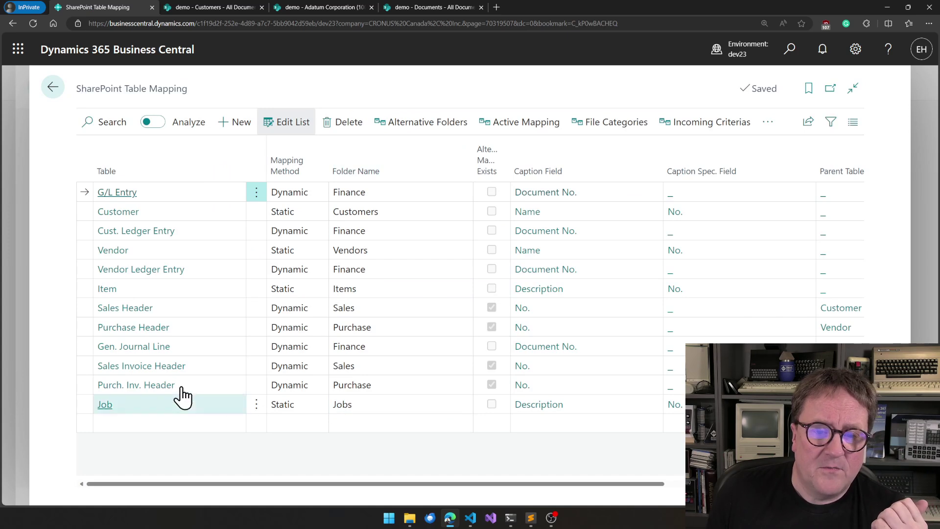
pyautogui.click(77, 212)
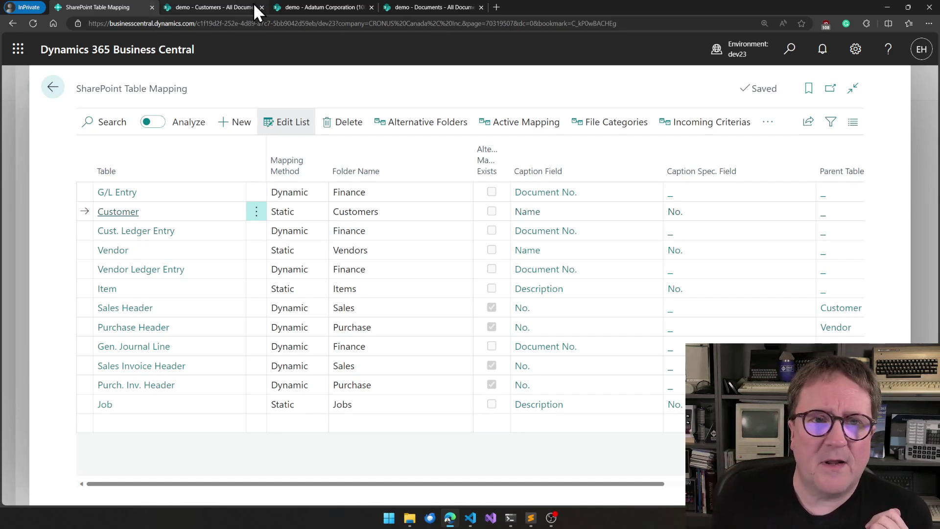
pyautogui.click(196, 7)
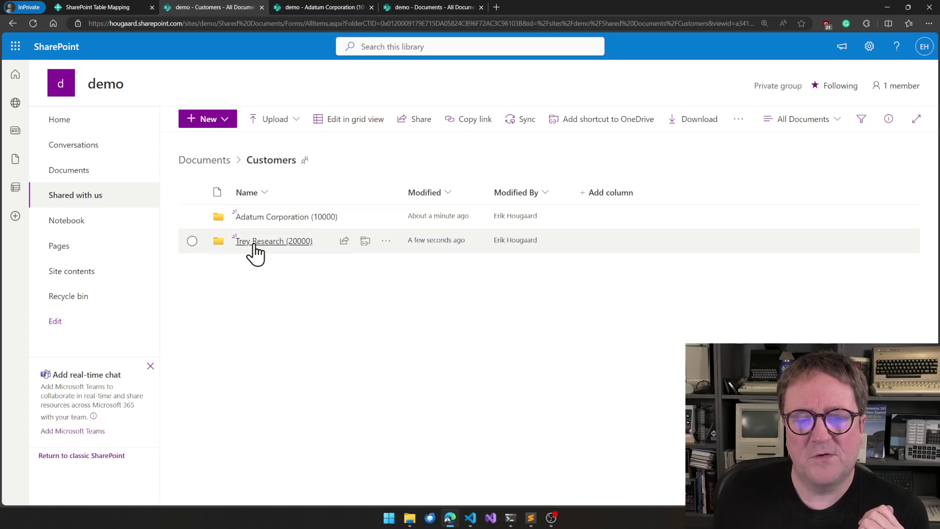
pyautogui.click(208, 162)
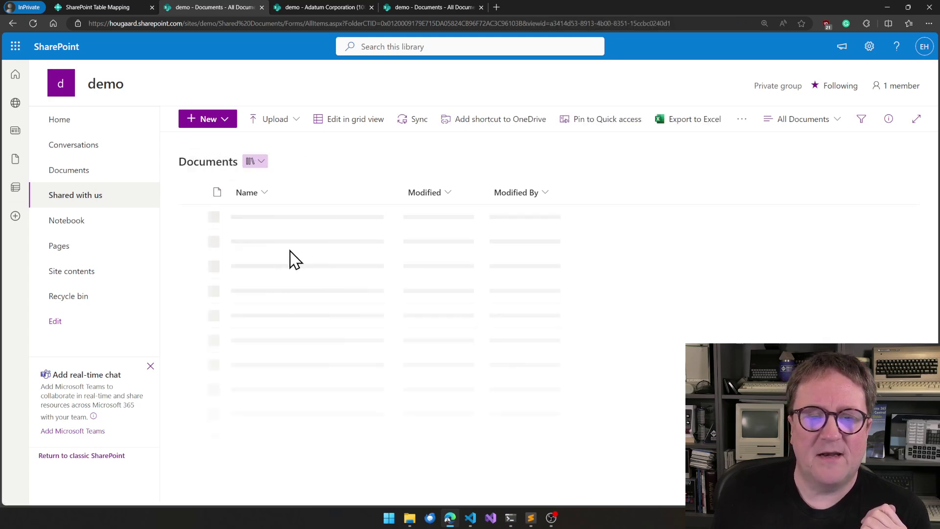
pyautogui.click(261, 217)
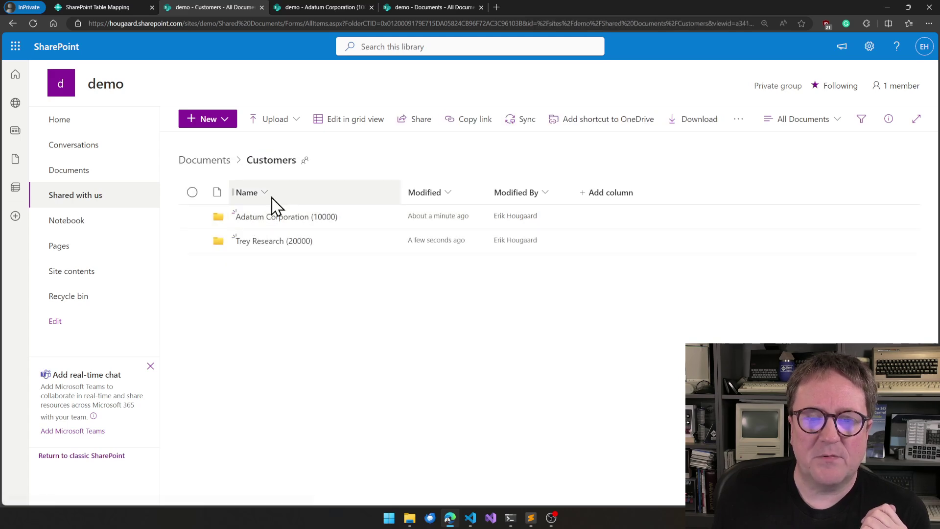
pyautogui.click(130, 7)
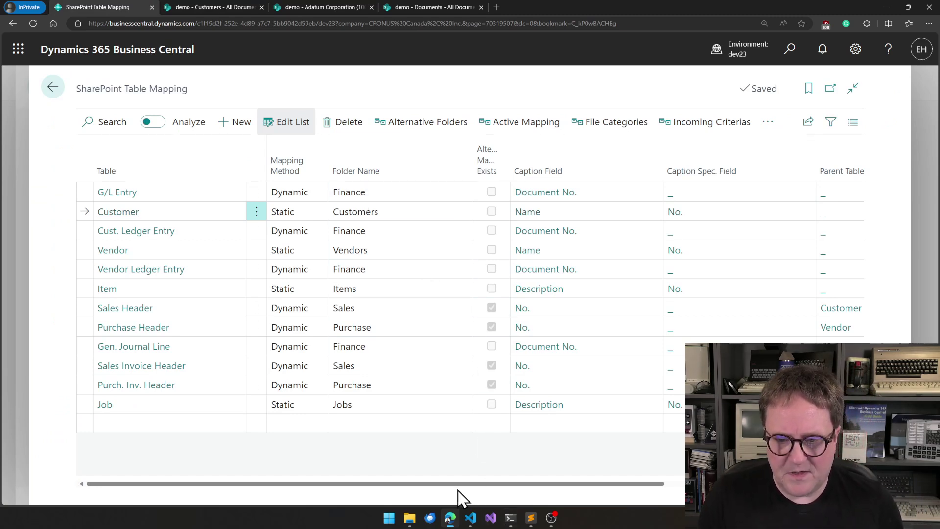
pyautogui.moveTo(492, 487); pyautogui.dragTo(524, 495)
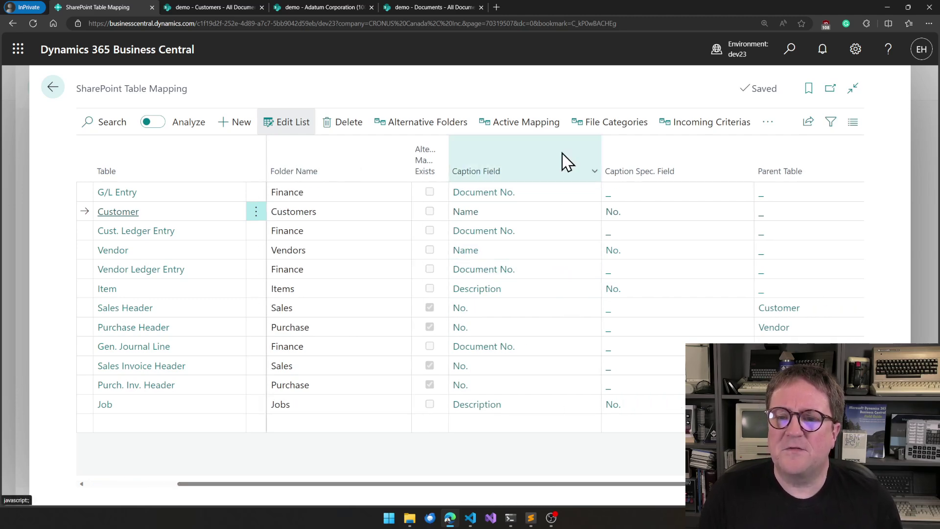
pyautogui.moveTo(642, 147)
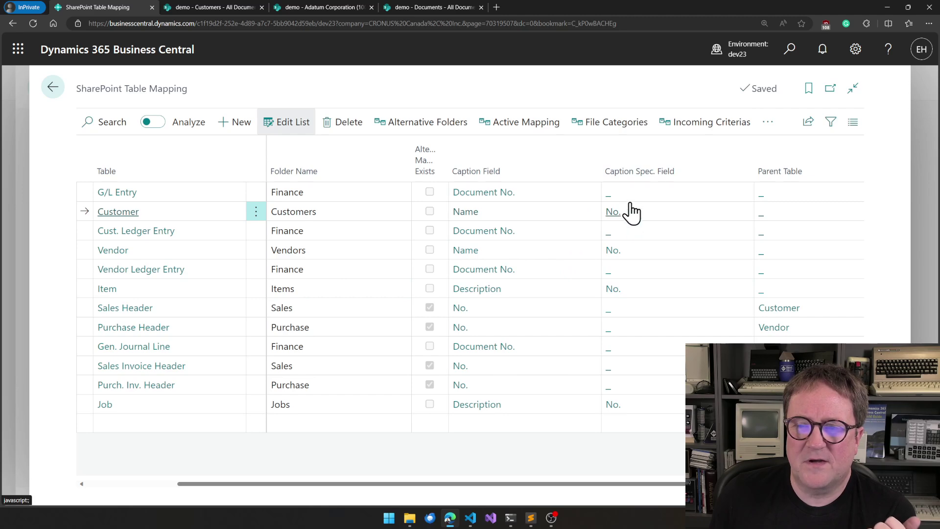
# - Switch to the 'demo - Customers - All Documents' SharePoint library
pyautogui.click(223, 8)
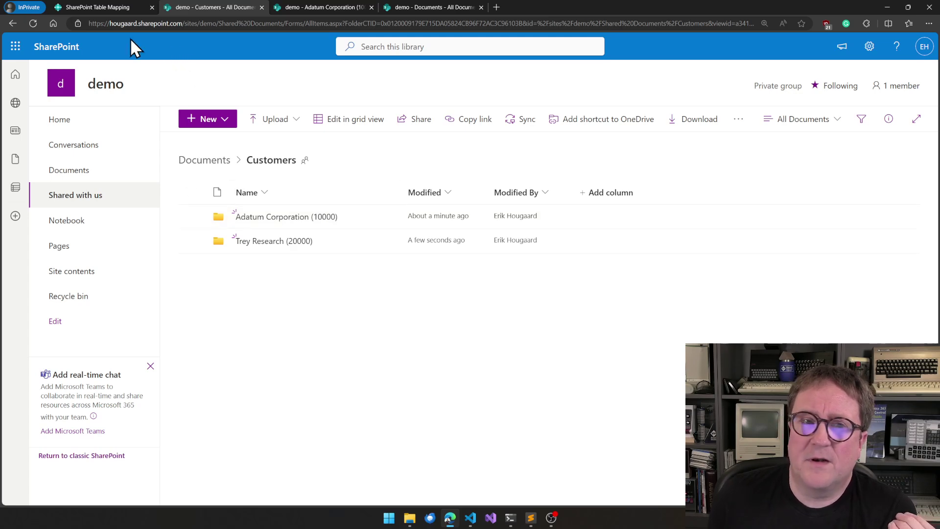
# - In SharePoint Table Mapping, scroll across the grid and select the Sales Header row
pyautogui.click(98, 8)
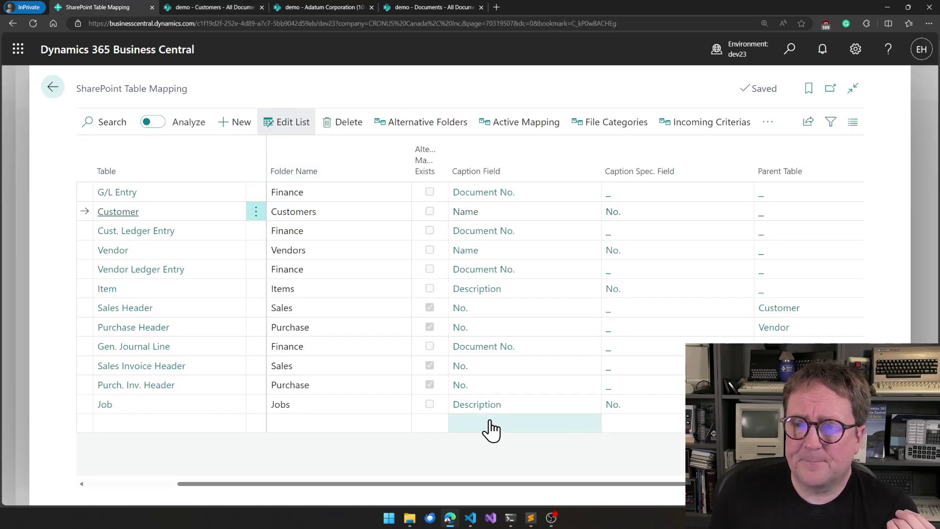
pyautogui.moveTo(441, 485); pyautogui.dragTo(603, 483)
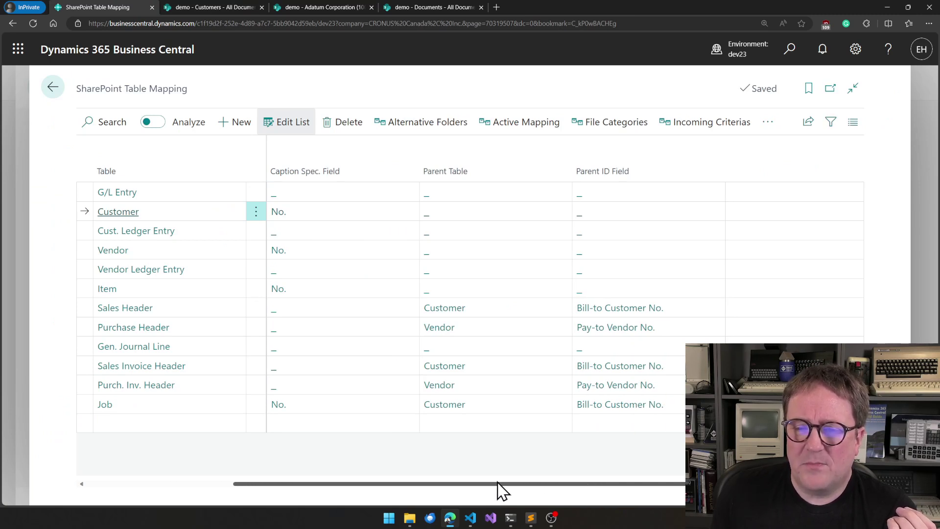
pyautogui.moveTo(497, 484); pyautogui.dragTo(488, 483)
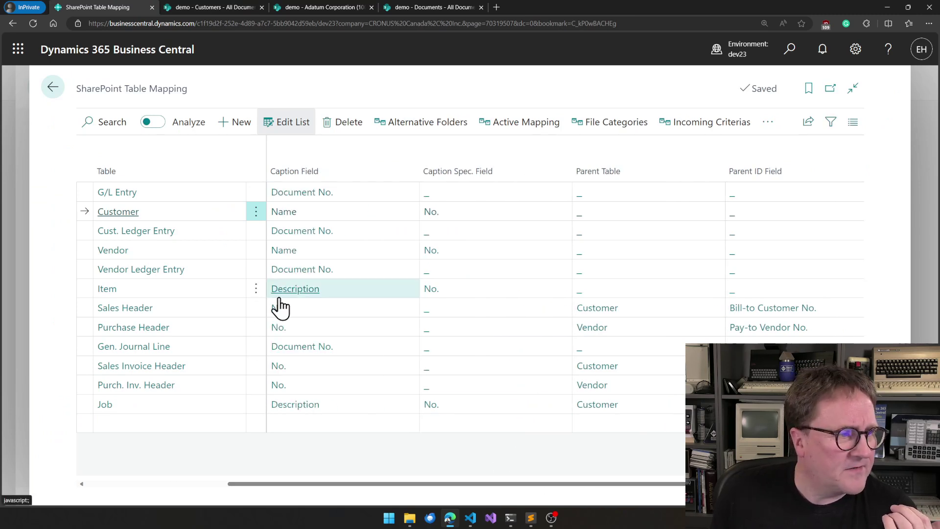
pyautogui.click(82, 313)
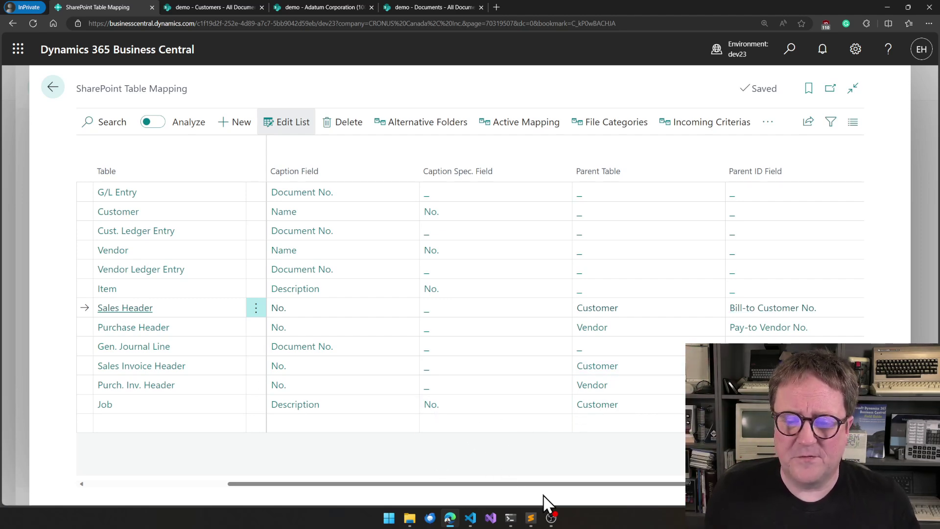
pyautogui.moveTo(557, 485); pyautogui.dragTo(332, 484)
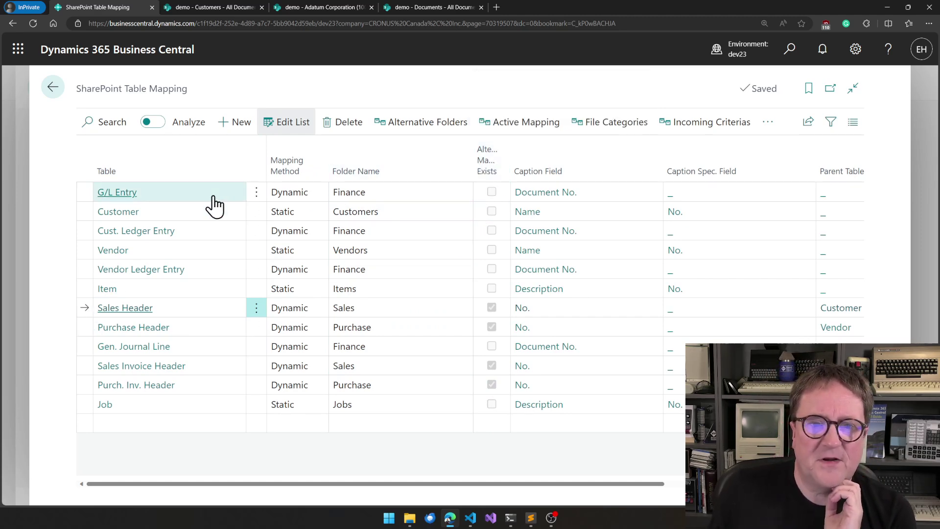
pyautogui.click(435, 128)
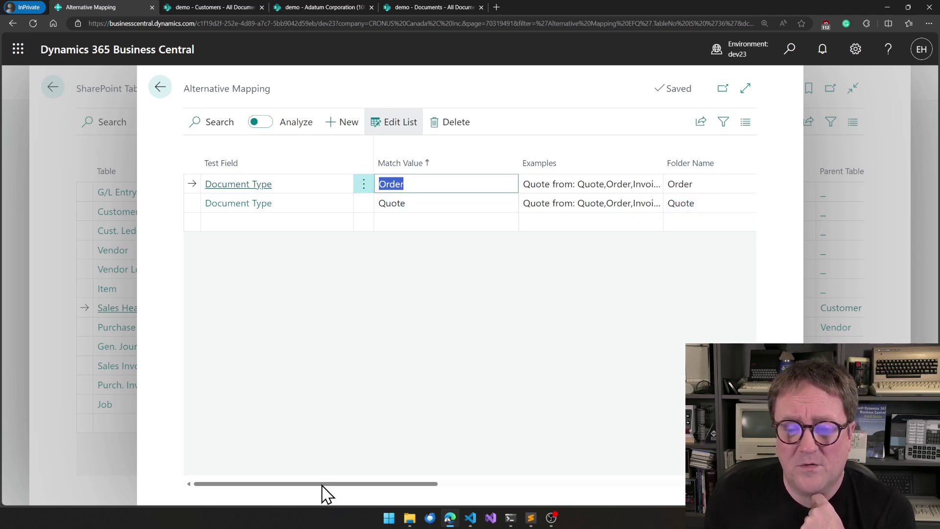
pyautogui.moveTo(323, 484); pyautogui.dragTo(200, 491)
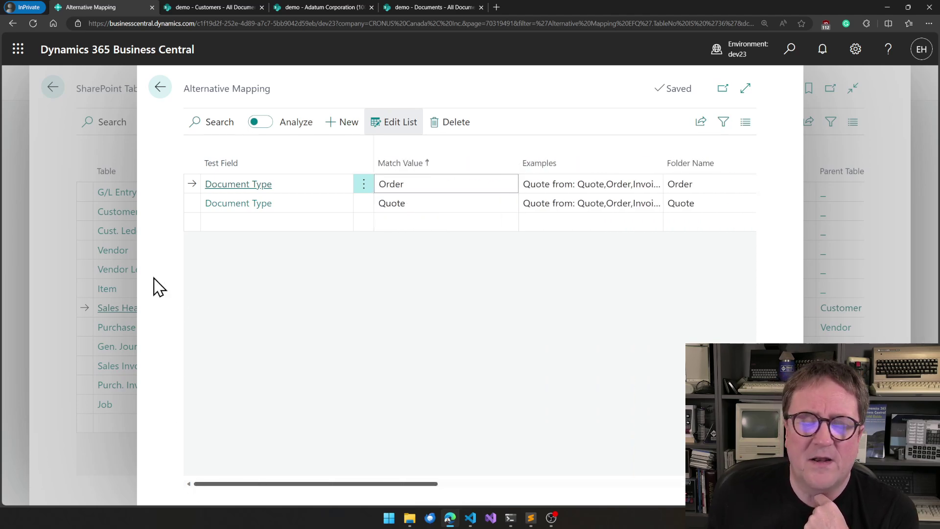
pyautogui.click(162, 88)
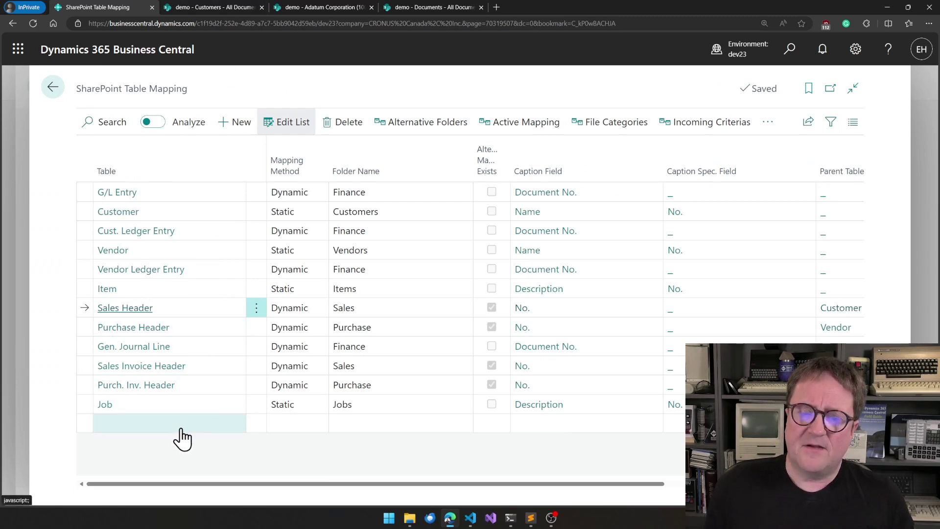
# - Add a new mapping line for the Resource table
pyautogui.click(141, 424)
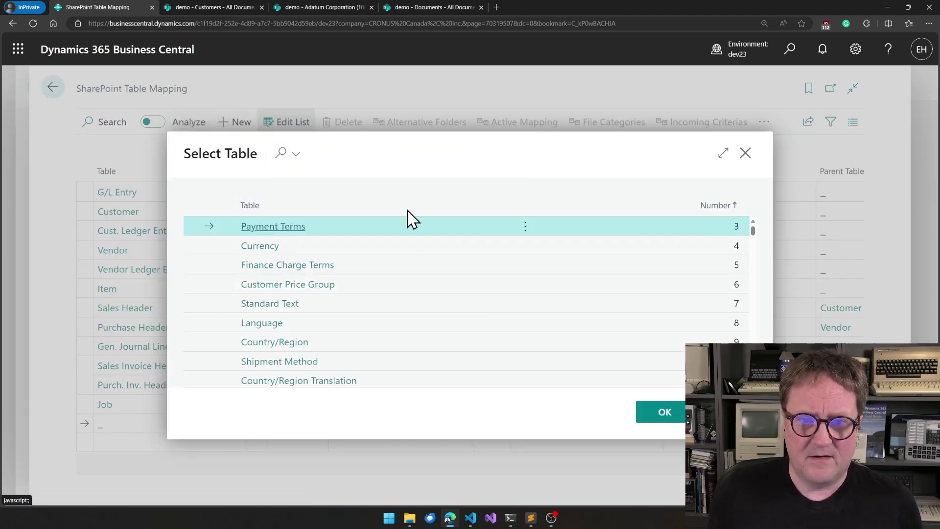
pyautogui.scroll(-12, 462, 311)
pyautogui.scroll(-5, 460, 310)
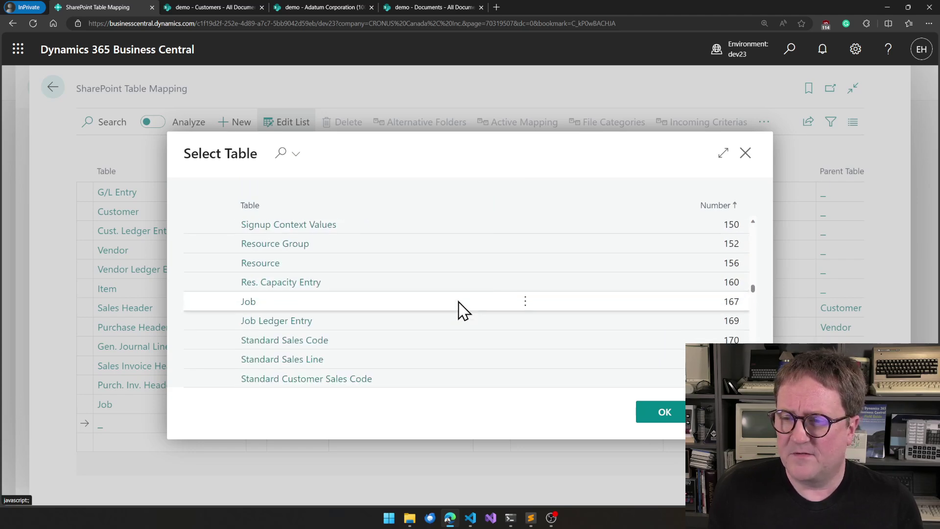
pyautogui.scroll(1, 457, 311)
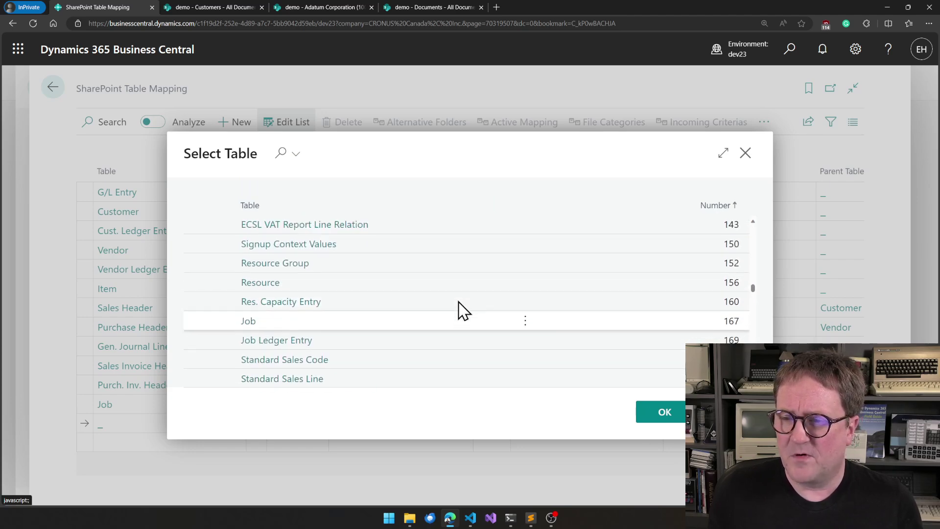
pyautogui.click(310, 292)
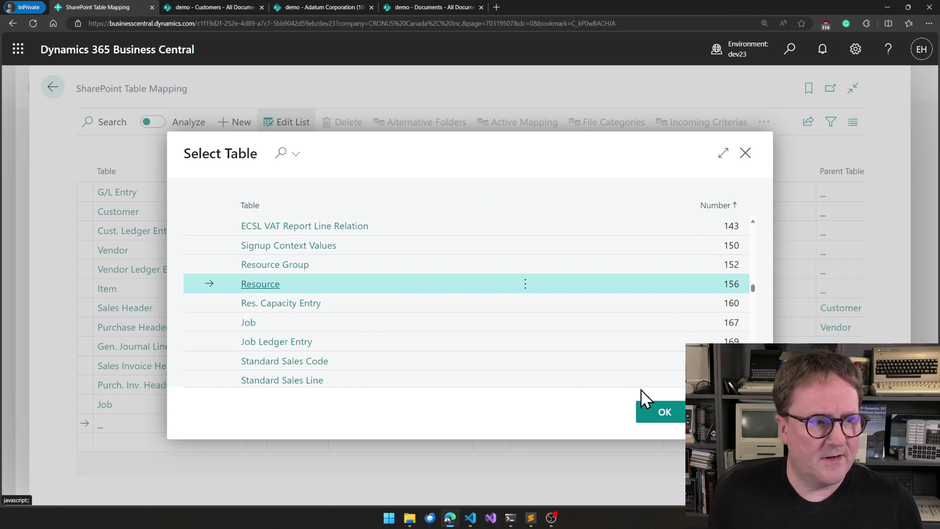
pyautogui.click(664, 413)
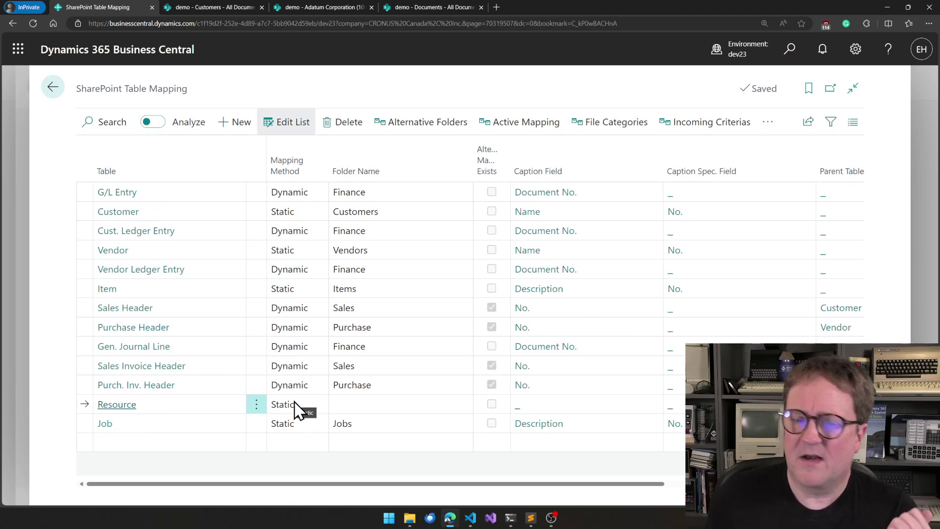
# - Set the Resource mapping's folder to Resources, caption field Name, caption spec. field No
pyautogui.click(361, 404)
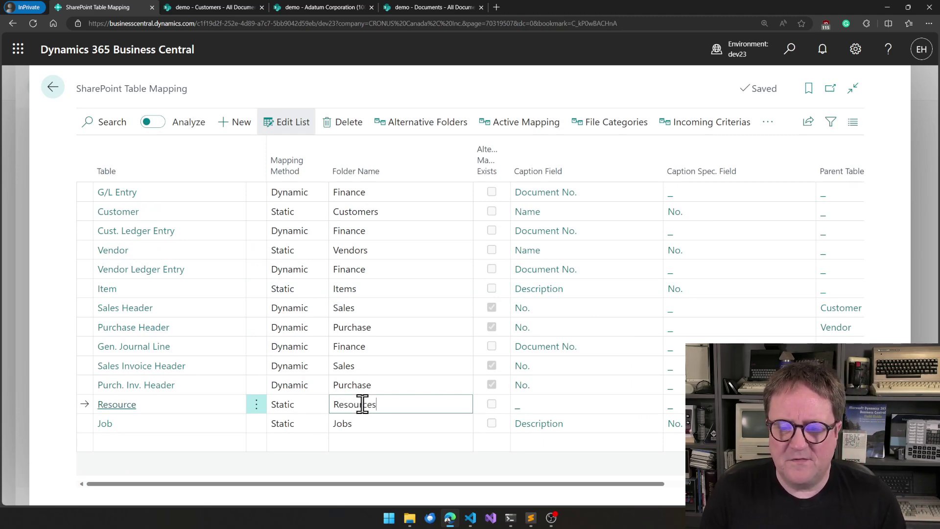
pyautogui.press('Tab')
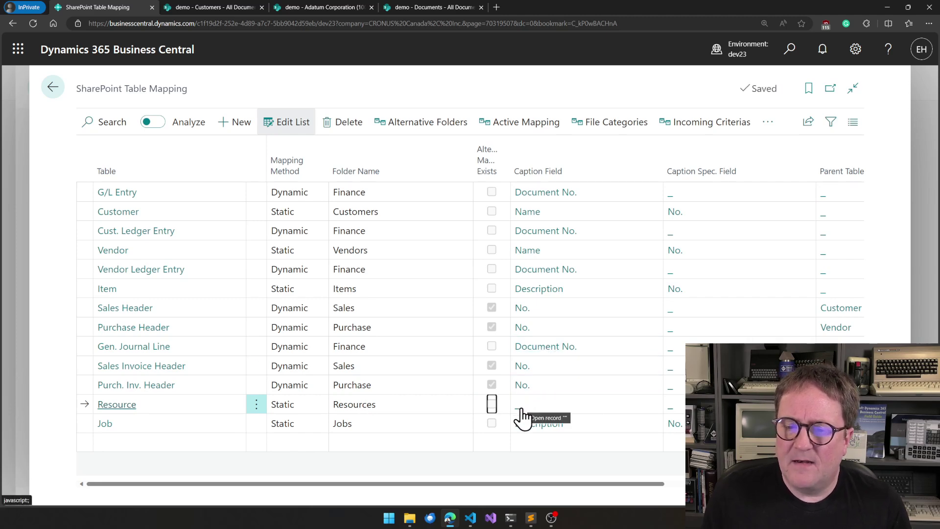
pyautogui.click(521, 416)
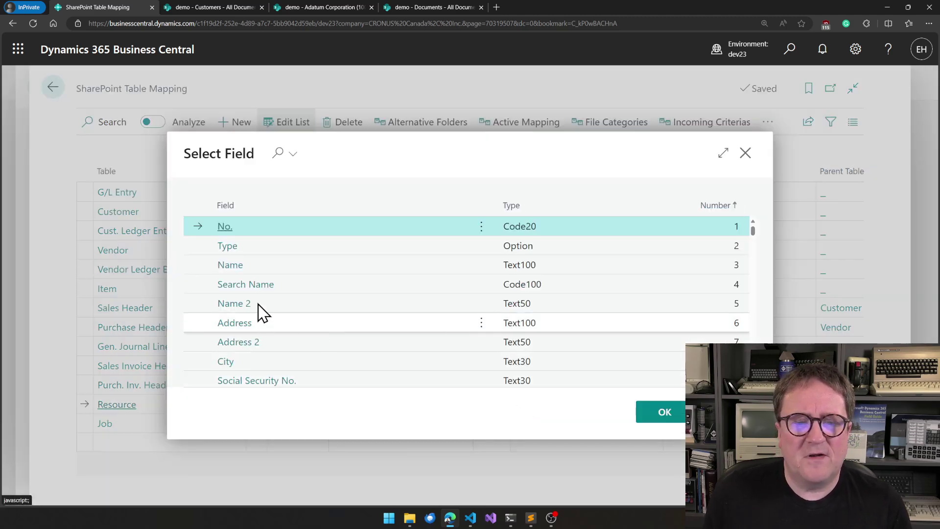
pyautogui.doubleClick(231, 268)
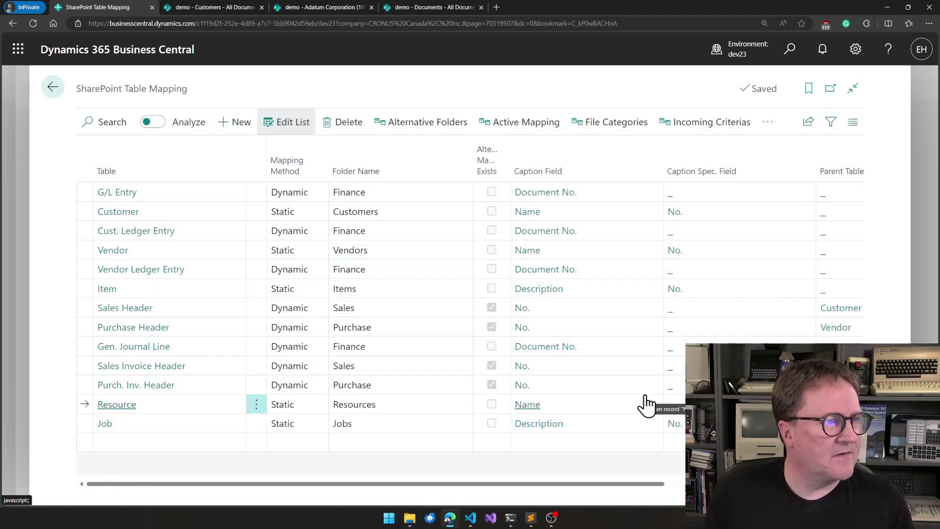
pyautogui.click(671, 408)
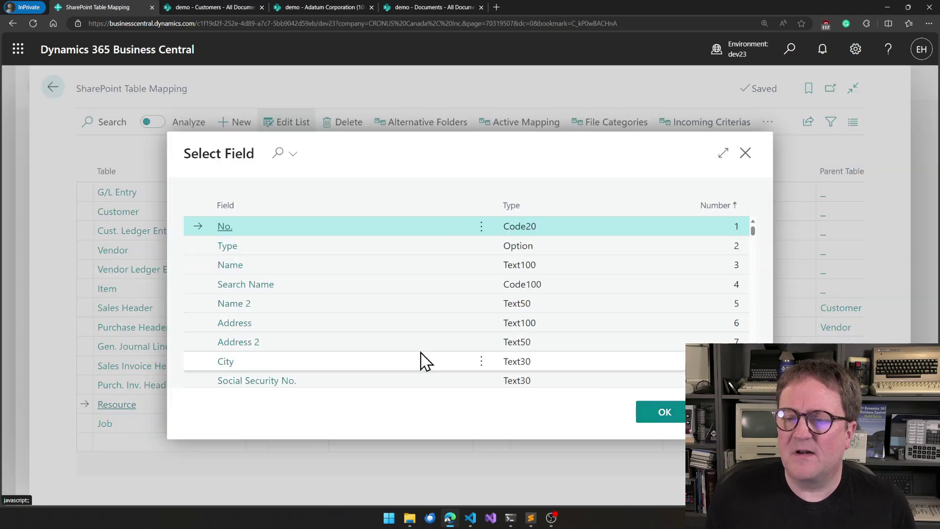
pyautogui.click(665, 412)
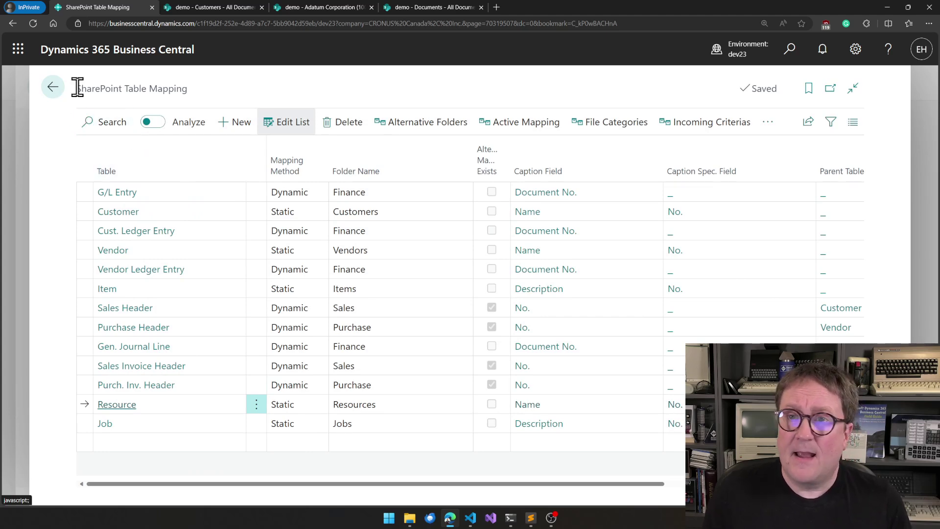
# - Go back to the Resources list and open the first resource's card
pyautogui.click(50, 94)
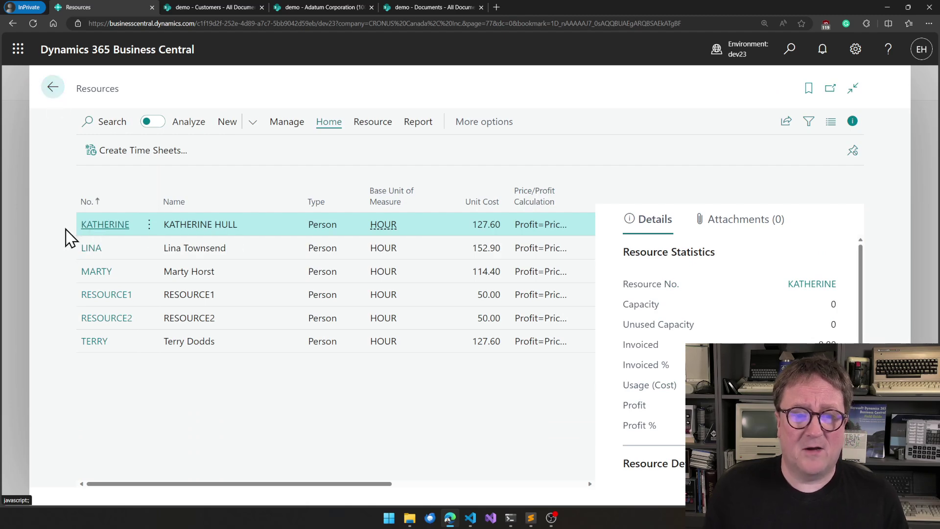
pyautogui.click(109, 227)
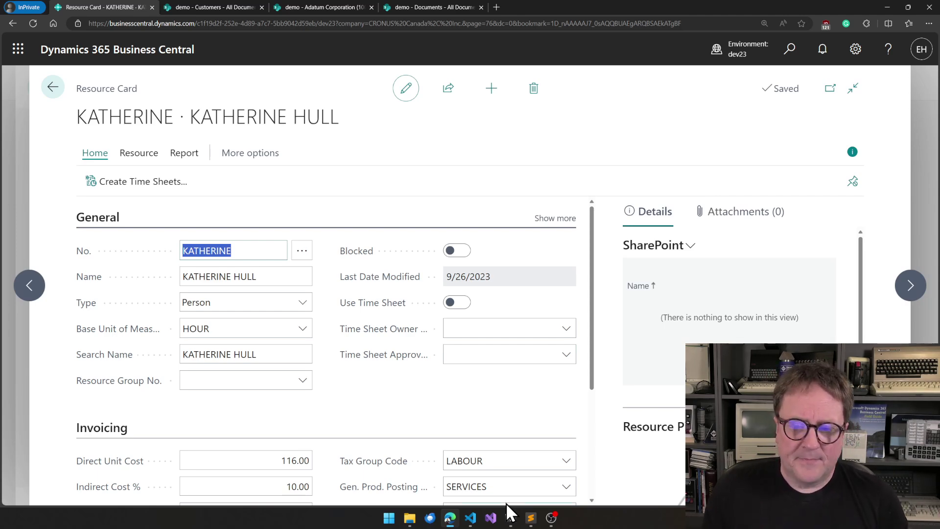
pyautogui.moveTo(451, 517)
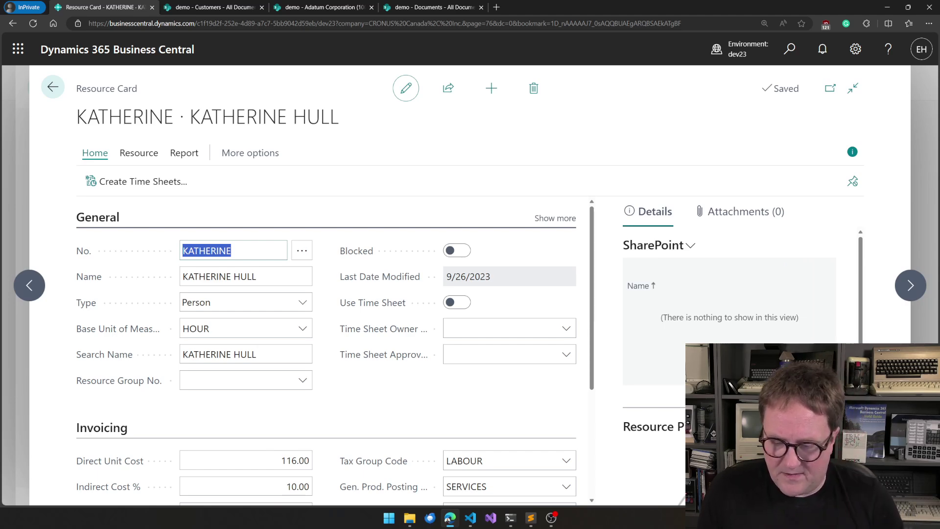
# - Upload baby-Turtles.jpg to the resource's SharePoint documents and browse its SharePoint folder
pyautogui.moveTo(939, 304); pyautogui.dragTo(706, 340)
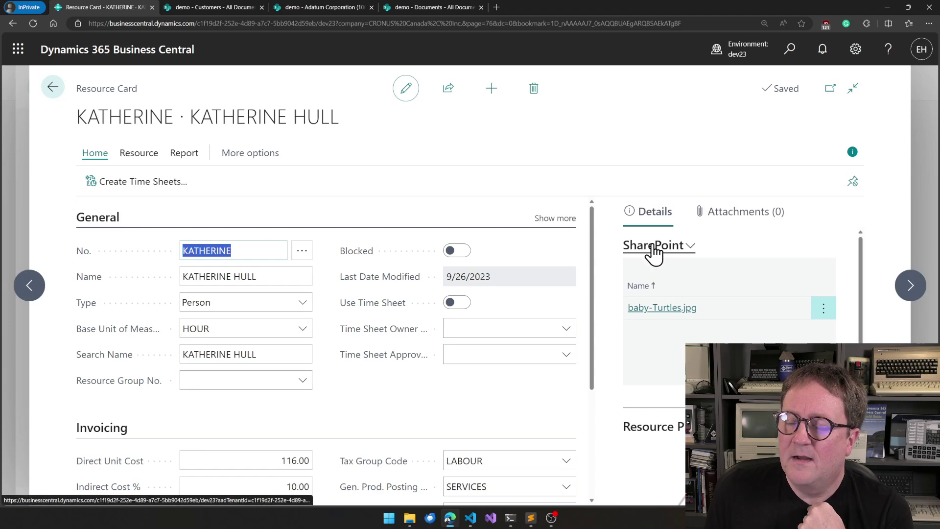
pyautogui.click(655, 250)
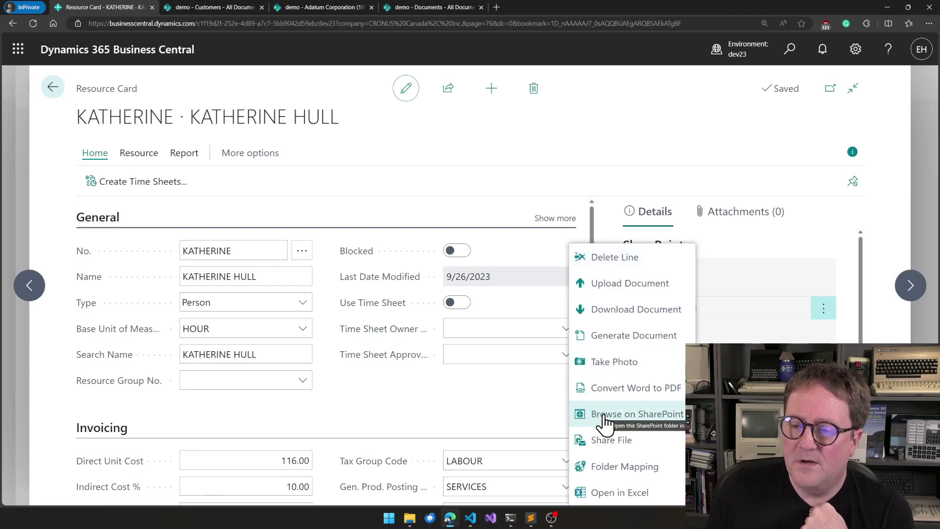
pyautogui.click(606, 420)
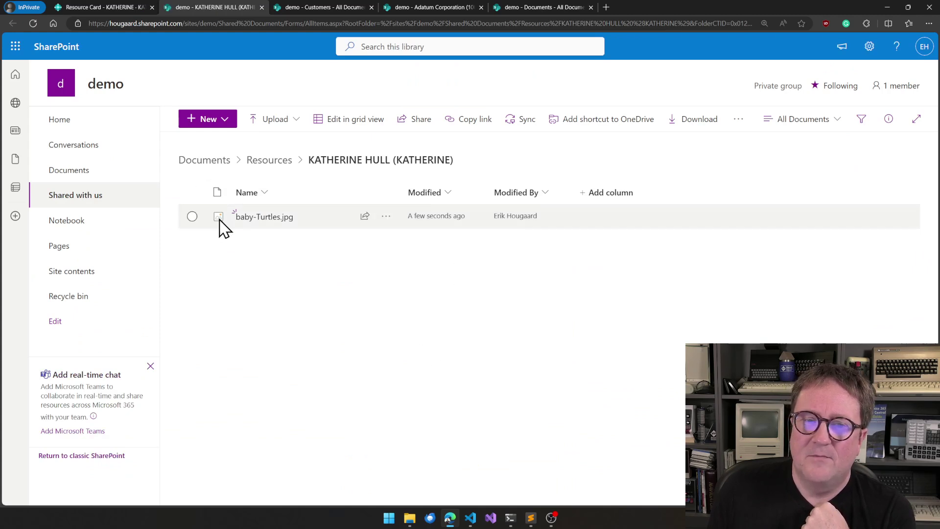
# - Preview the uploaded baby-Turtles.jpg image, then close the viewer
pyautogui.click(256, 220)
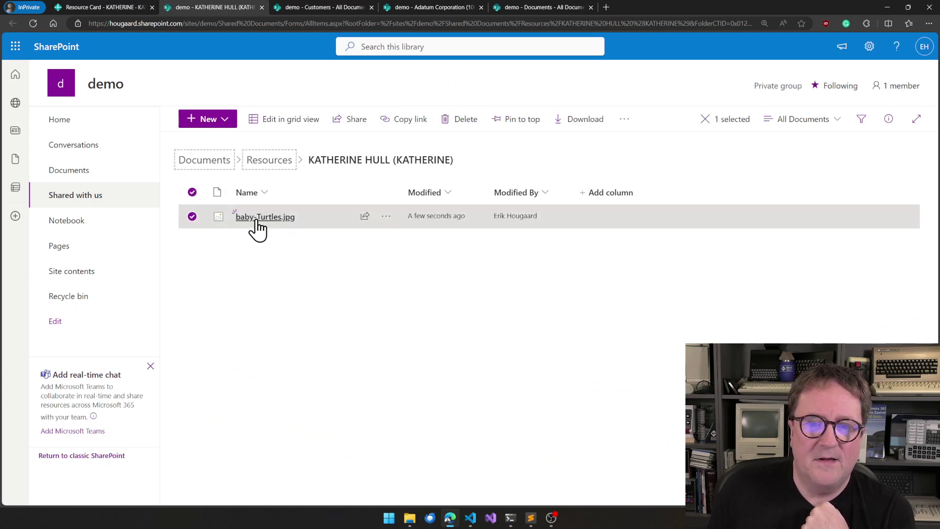
pyautogui.click(268, 221)
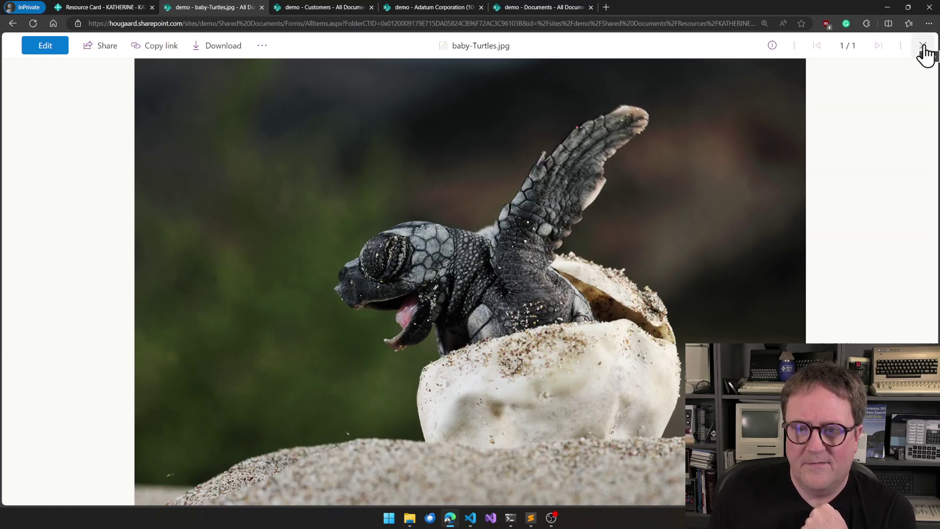
pyautogui.click(923, 47)
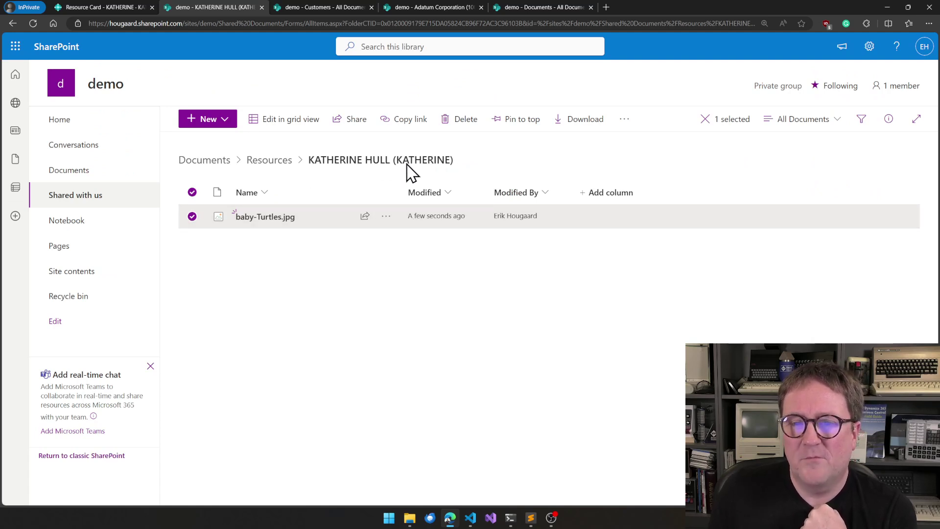
# - Navigate up through the Resources folder to the top Documents library
pyautogui.moveTo(399, 164); pyautogui.dragTo(451, 168)
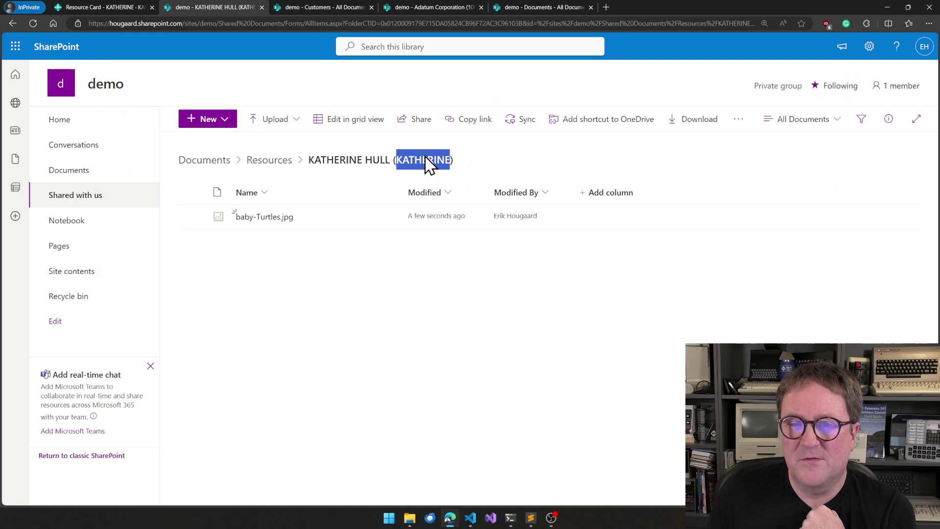
pyautogui.click(273, 165)
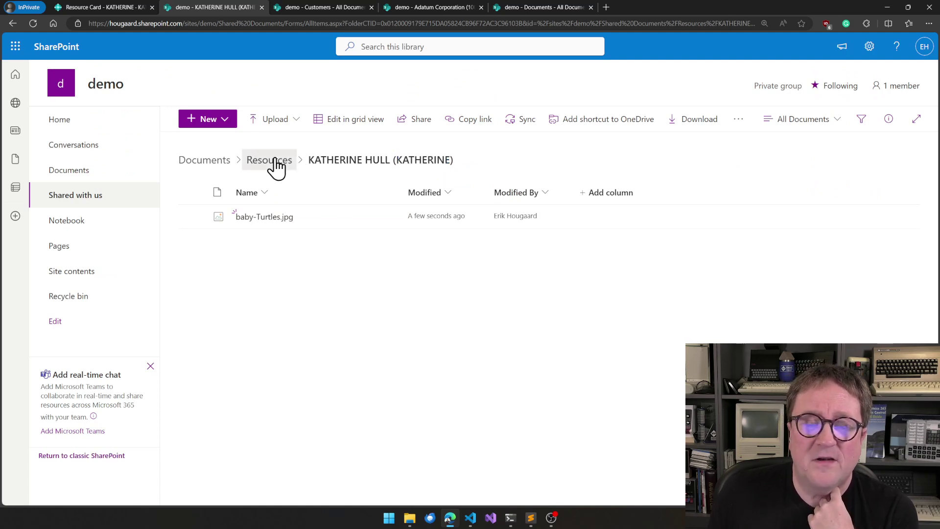
pyautogui.click(200, 160)
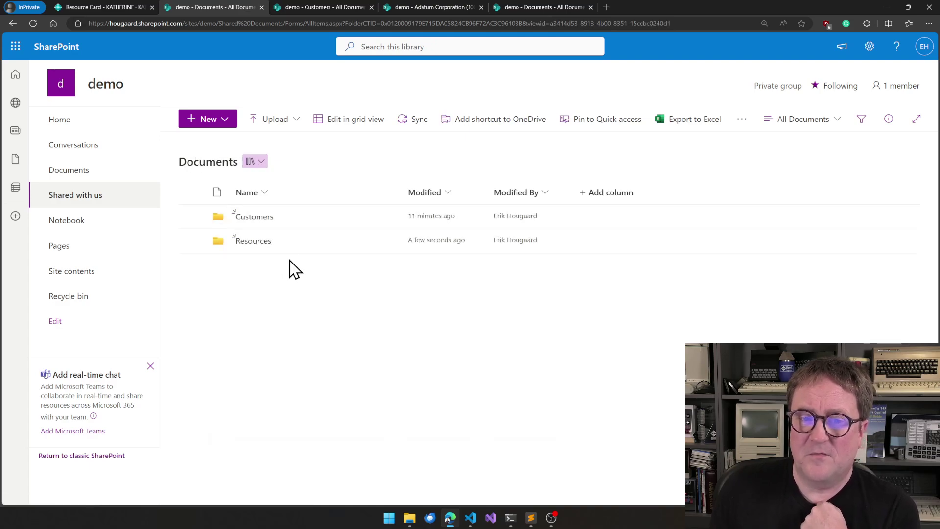